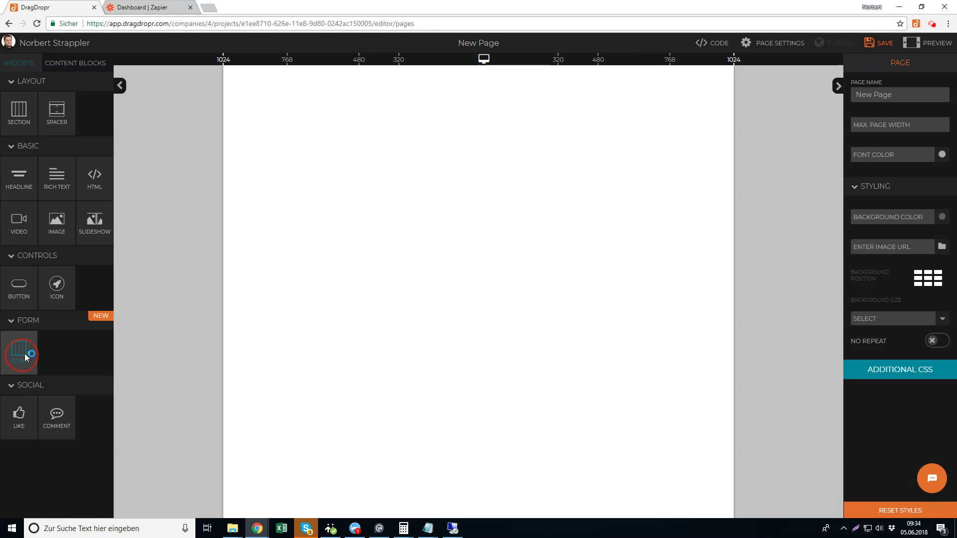
# Drop a Form widget onto the page and add two Text fields, an Email field and a Submit button
pyautogui.moveTo(25, 354); pyautogui.dragTo(342, 212)
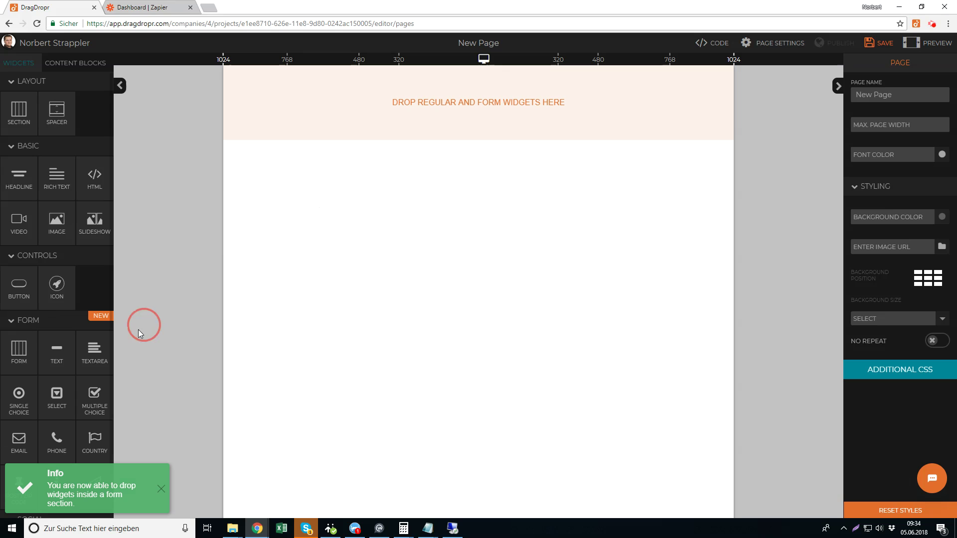
pyautogui.click(55, 358)
pyautogui.moveTo(55, 358); pyautogui.dragTo(413, 129)
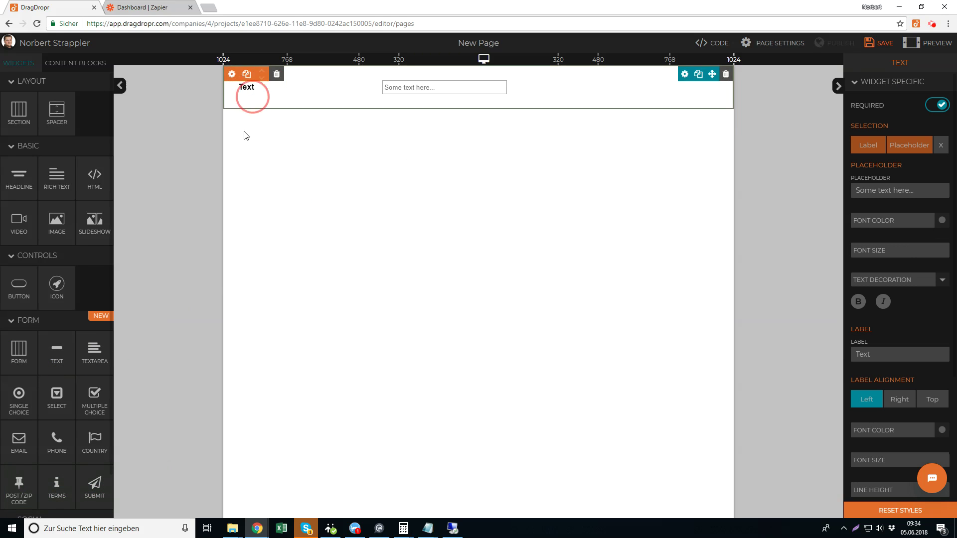
pyautogui.moveTo(55, 359); pyautogui.dragTo(428, 118)
pyautogui.moveTo(26, 445); pyautogui.dragTo(428, 164)
pyautogui.moveTo(107, 486); pyautogui.dragTo(454, 208)
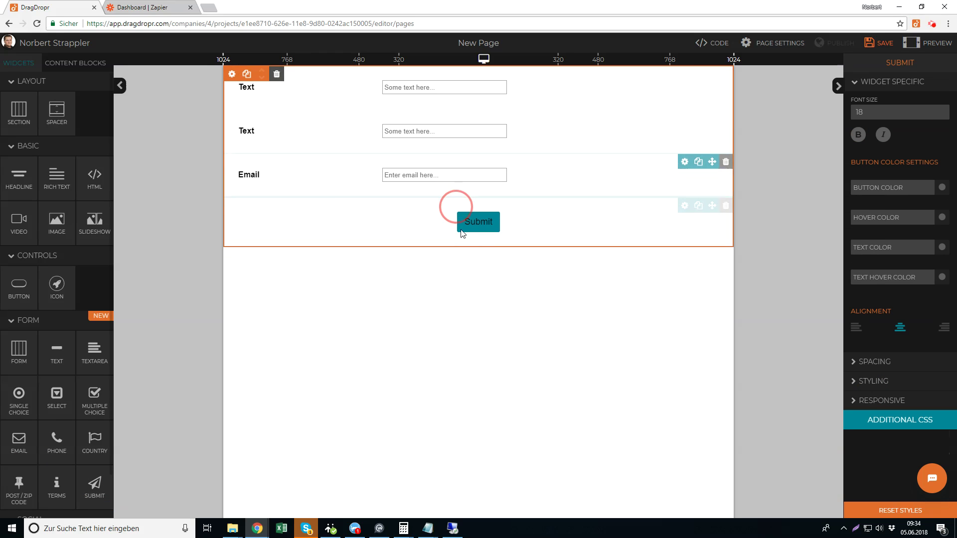
# Rename the two Text field labels to 'Firstname' and 'Lastname'
pyautogui.click(252, 91)
pyautogui.doubleClick(250, 90)
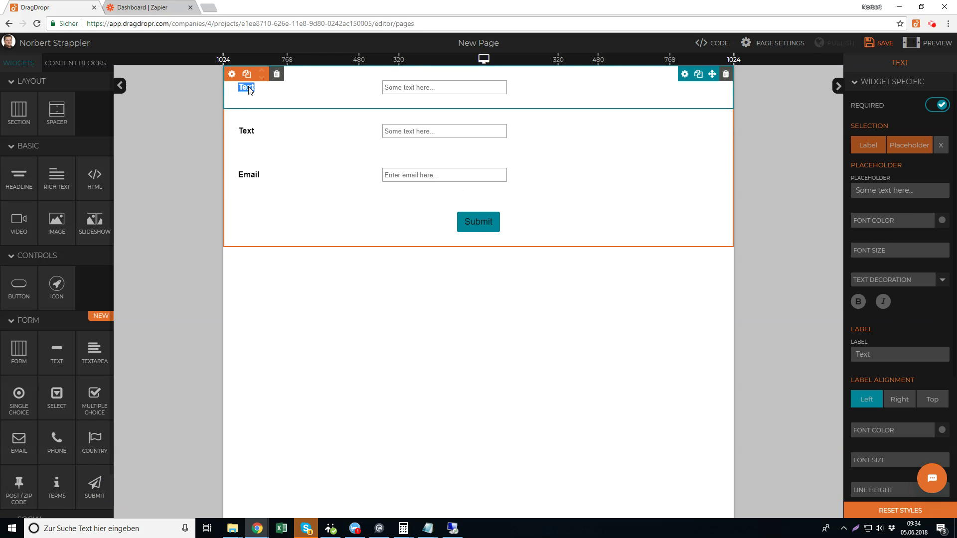
pyautogui.write('Firstname')
pyautogui.click(245, 130)
pyautogui.doubleClick(246, 131)
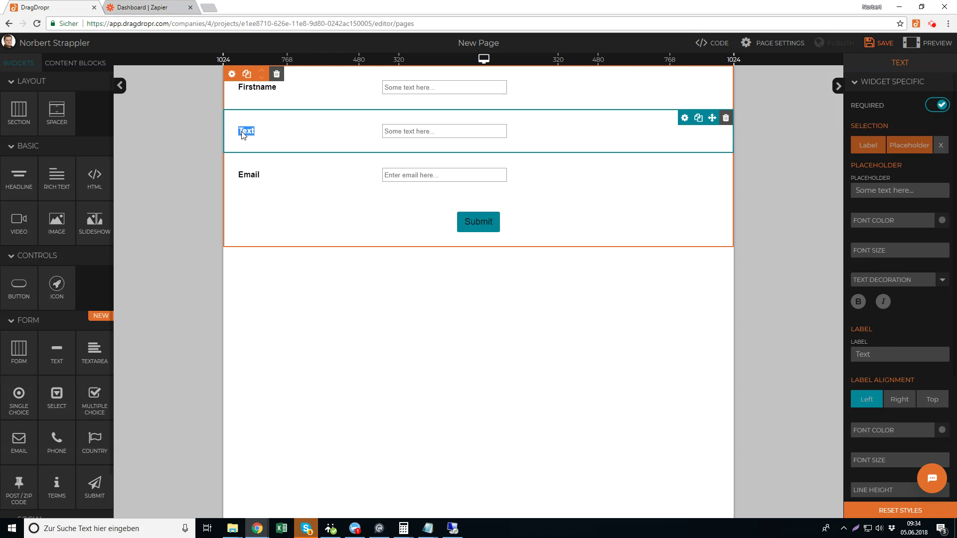
pyautogui.write('Lastname')
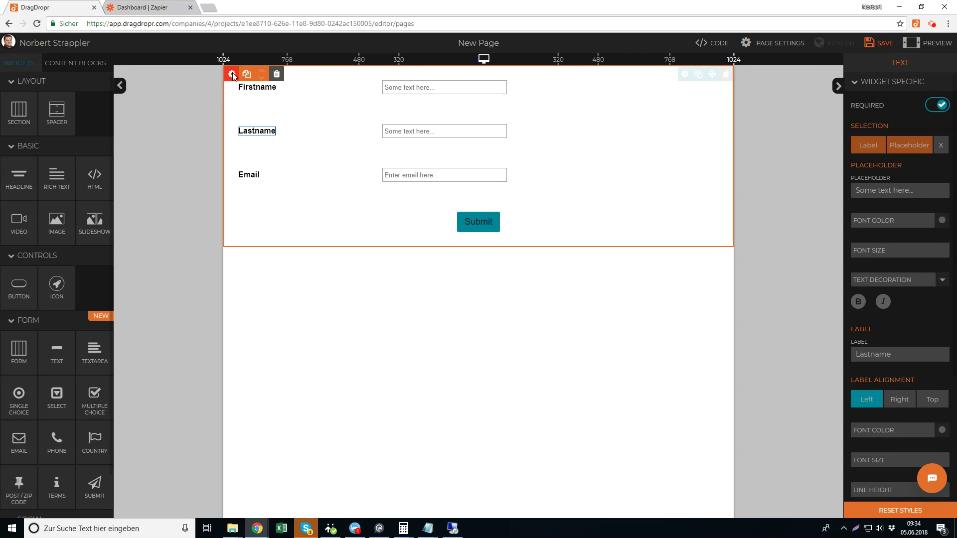
# Save the page with the form selected, highlight part of its action URL, then go to Zapier
pyautogui.click(329, 124)
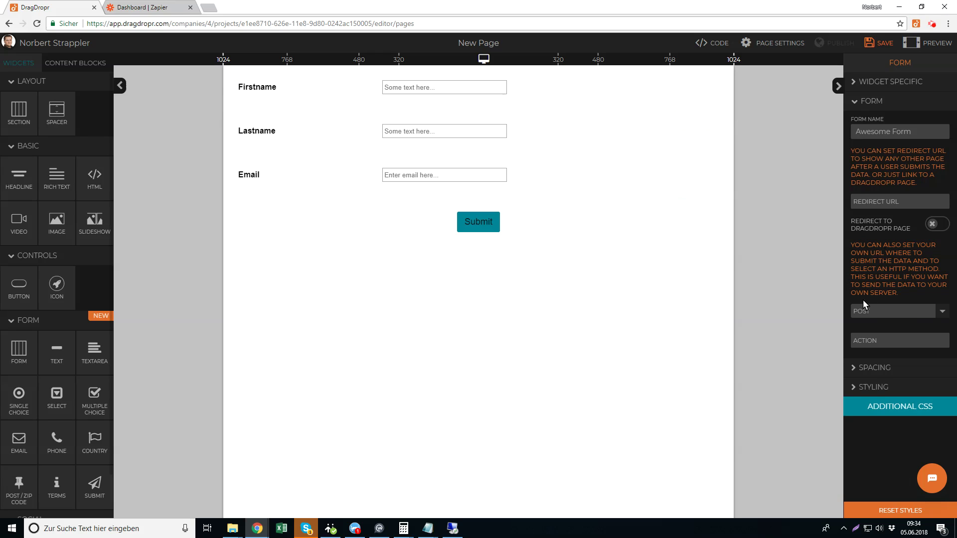
pyautogui.click(878, 42)
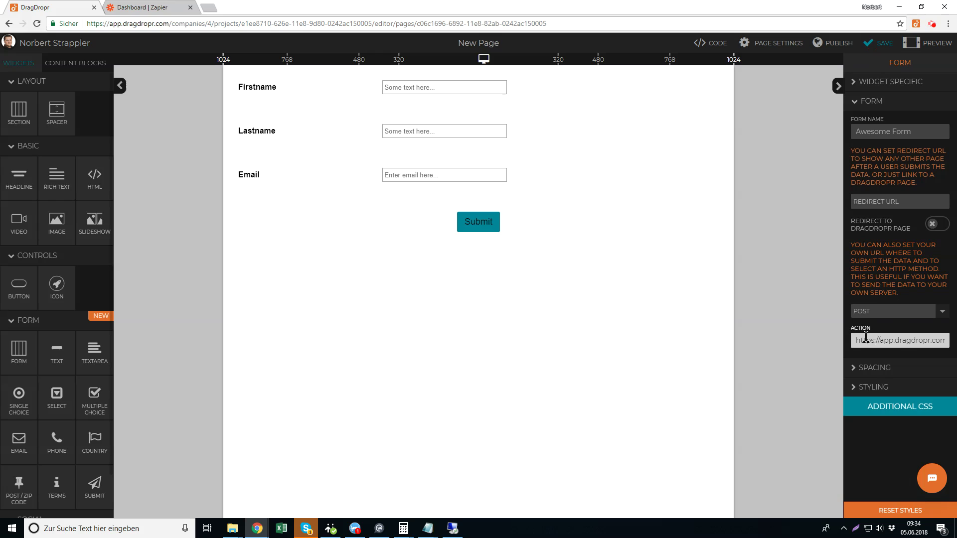
pyautogui.moveTo(867, 341); pyautogui.dragTo(892, 341)
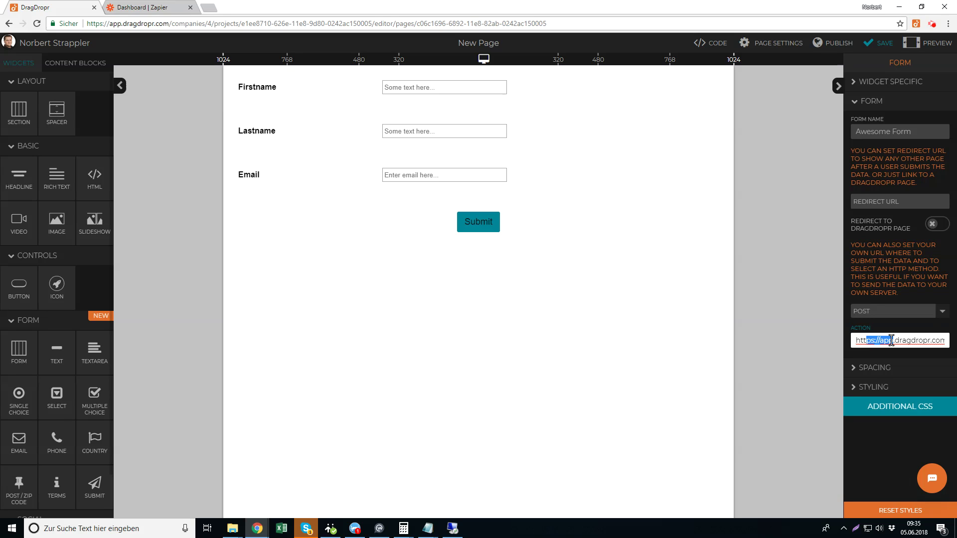
pyautogui.moveTo(892, 340); pyautogui.dragTo(894, 340)
pyautogui.click(141, 7)
# Start a new Zap with a Webhooks by Zapier Catch Hook trigger
pyautogui.click(661, 60)
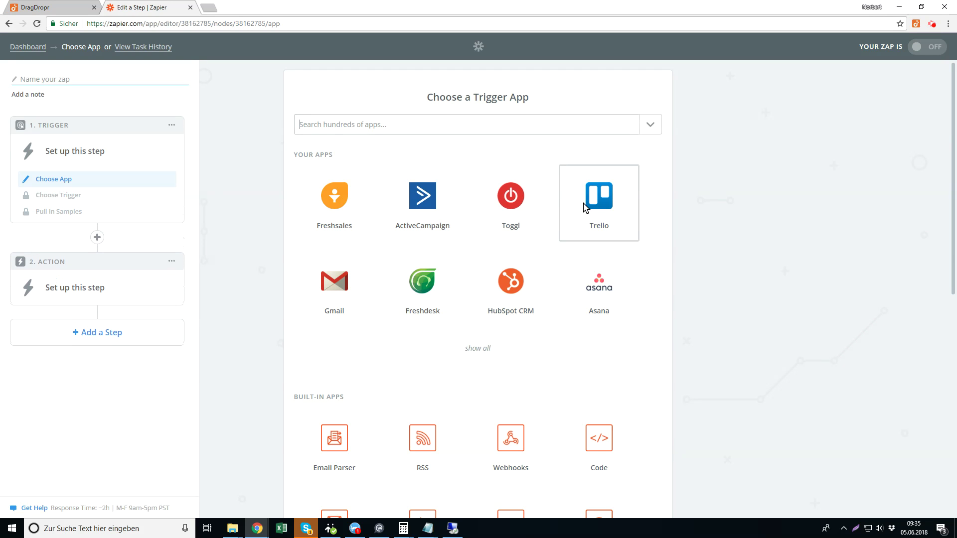
pyautogui.click(332, 124)
pyautogui.write('webho')
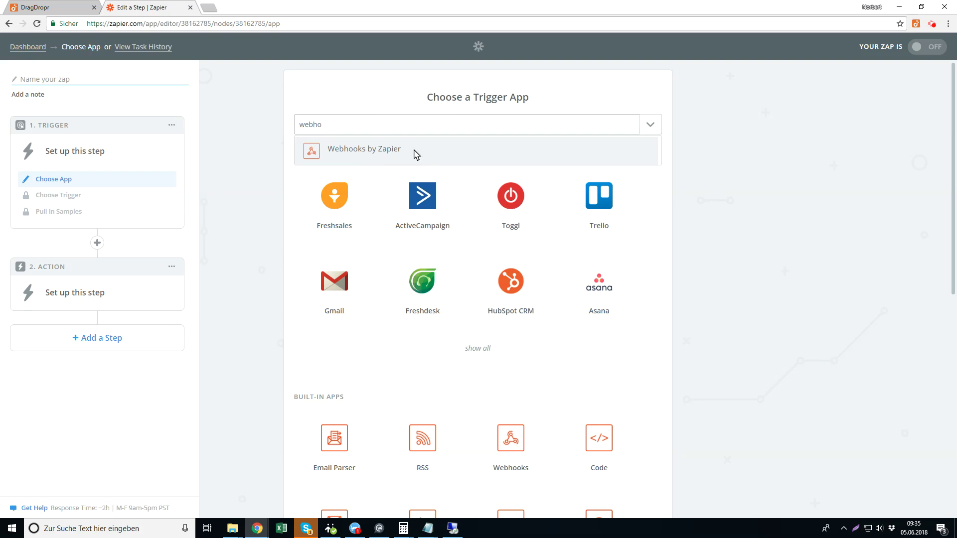
pyautogui.click(369, 150)
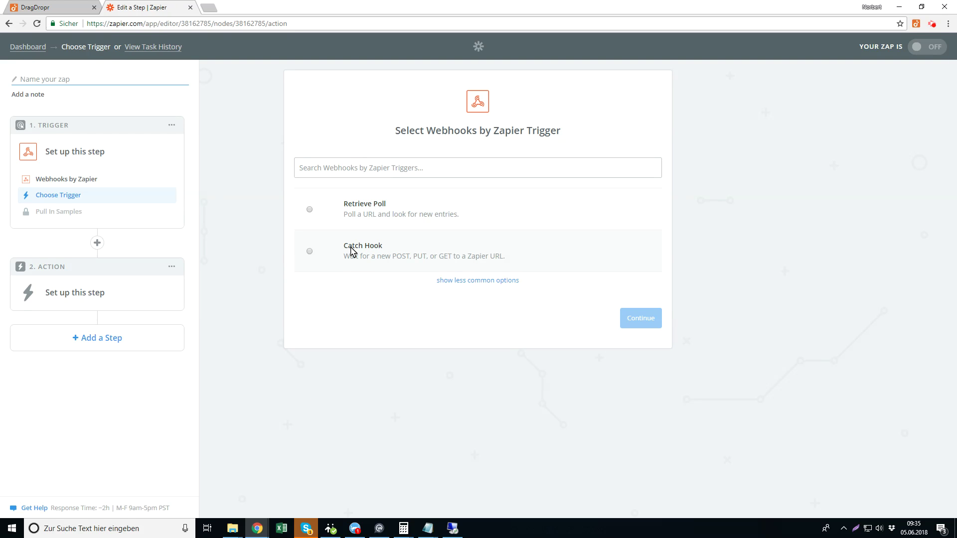
pyautogui.click(309, 252)
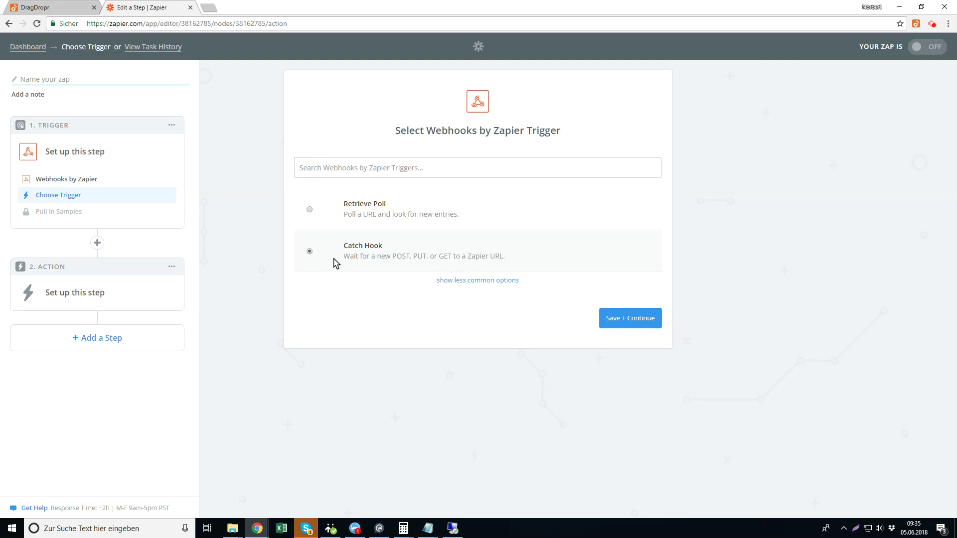
pyautogui.click(619, 327)
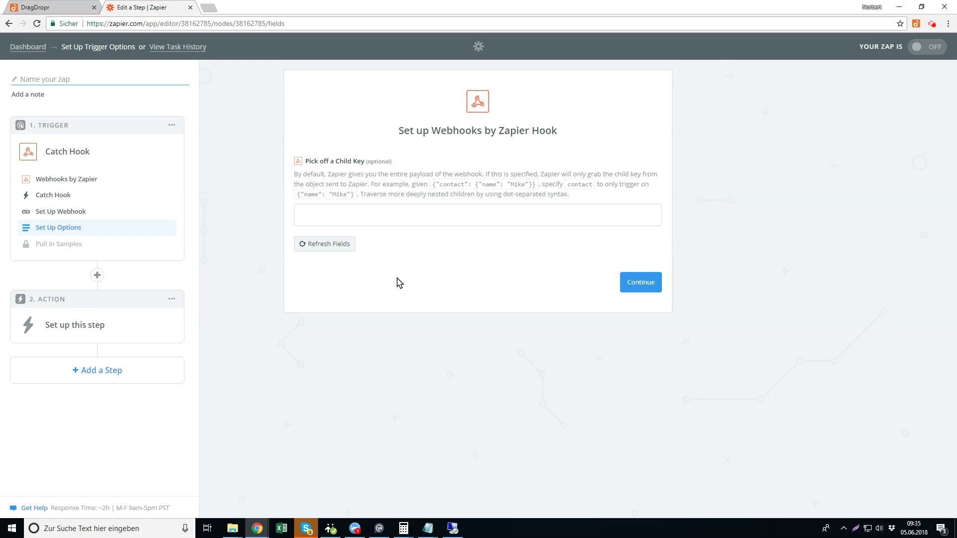
# Skip the child key option and intro card, then select and copy the generated webhook URL
pyautogui.click(640, 284)
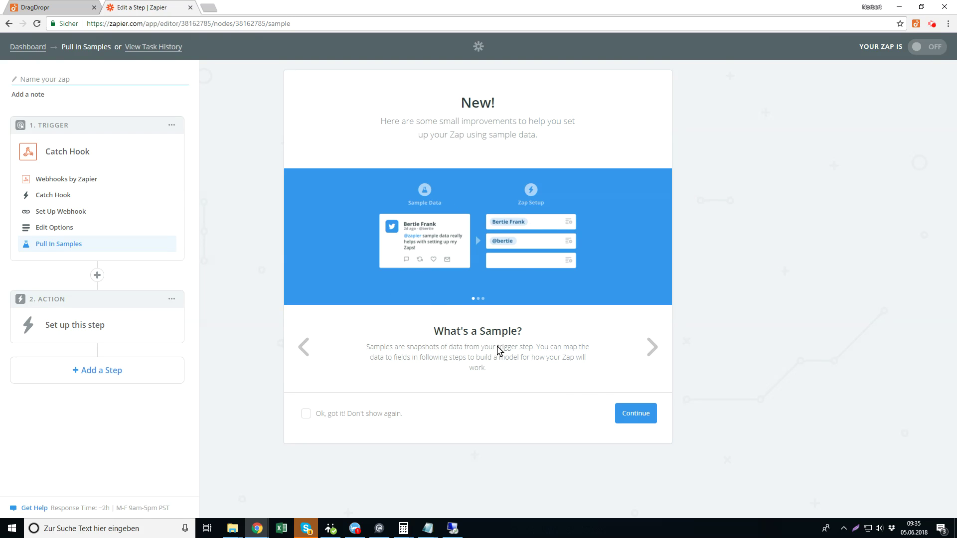
pyautogui.click(643, 418)
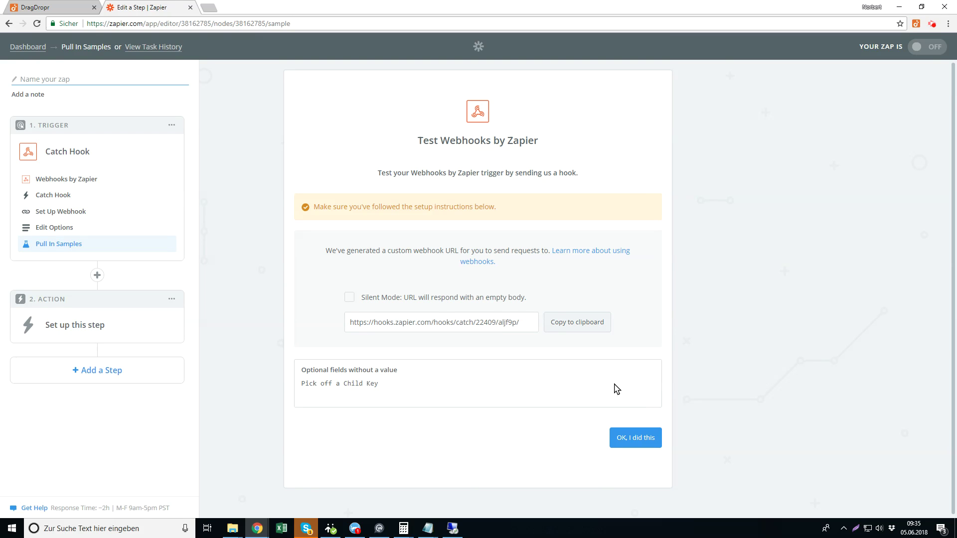
pyautogui.click(394, 322)
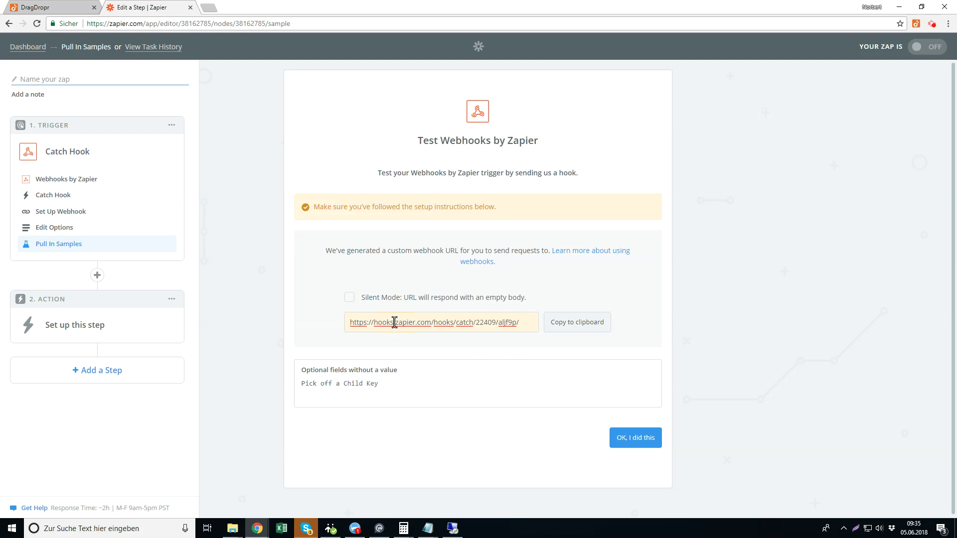
pyautogui.hotkey('ctrl', 'a')
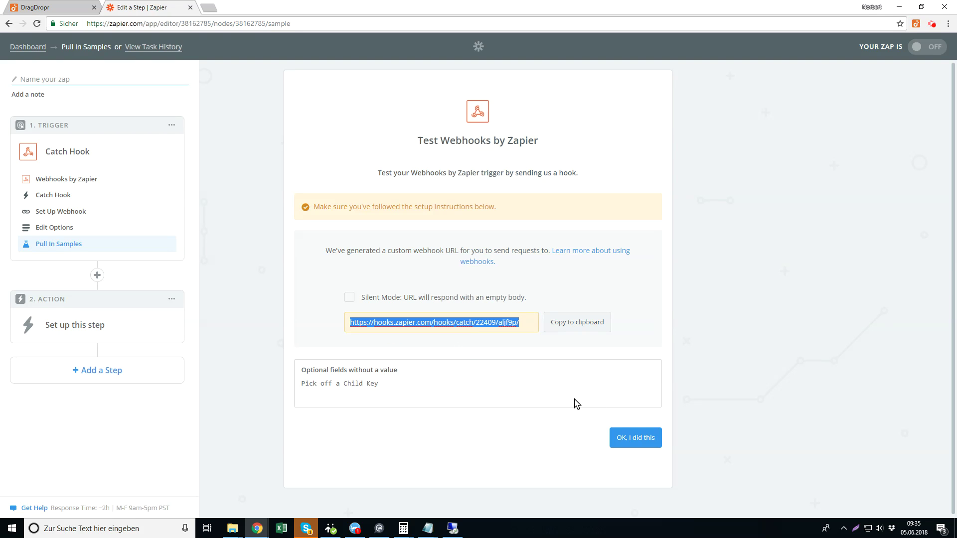
# Replace the form's action URL with the copied Zapier webhook URL
pyautogui.click(42, 8)
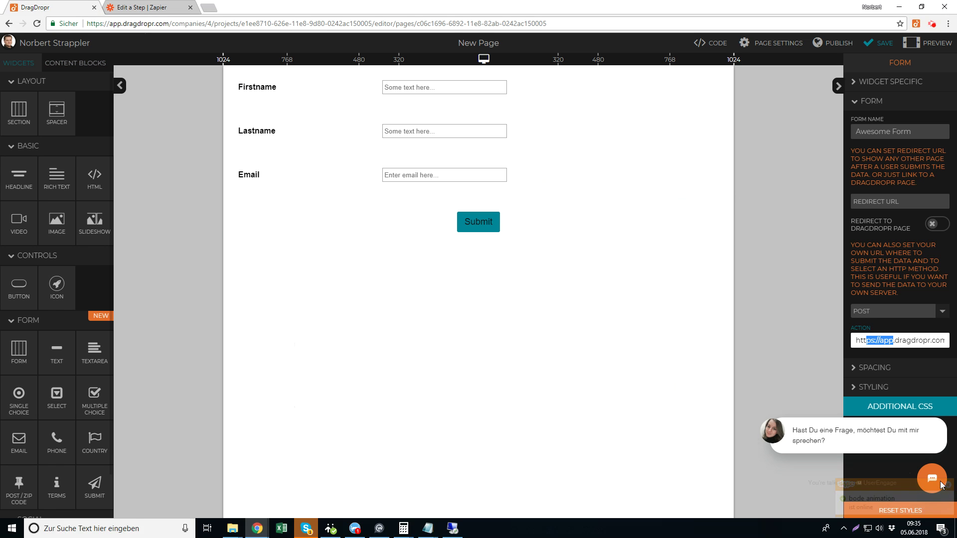
pyautogui.click(881, 342)
pyautogui.hotkey('ctrl', 'a')
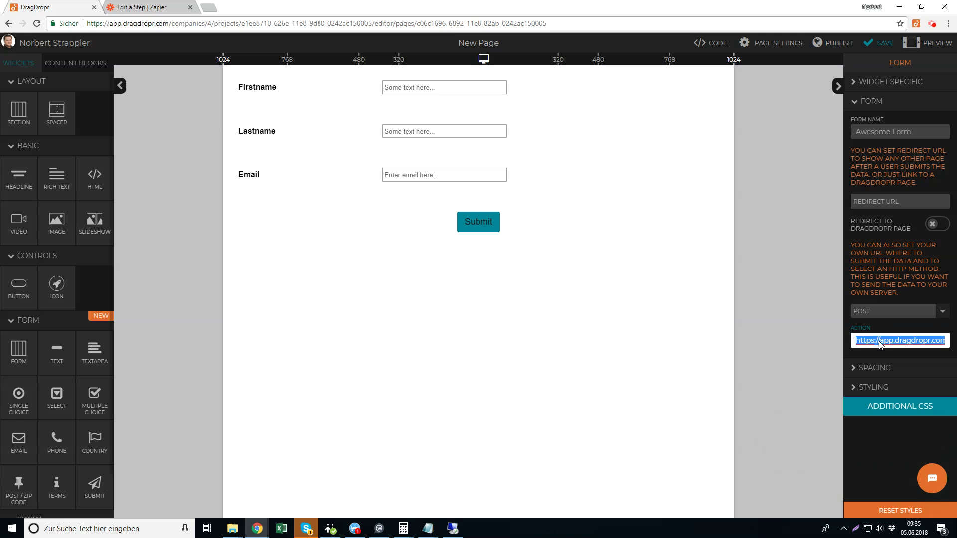
pyautogui.hotkey('ctrl', 'v')
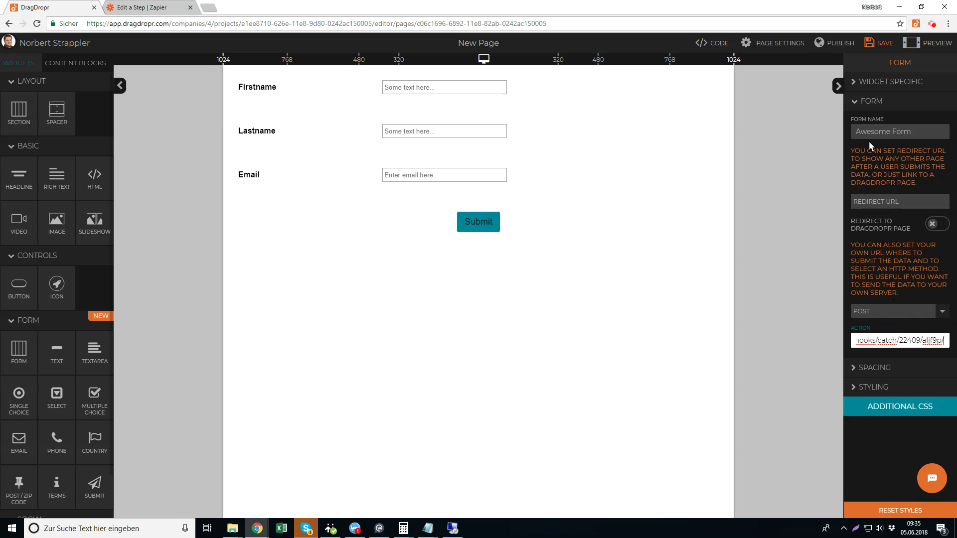
# Review the Redirect to DragDropr Page project and page options, leave redirect off, and save
pyautogui.click(863, 201)
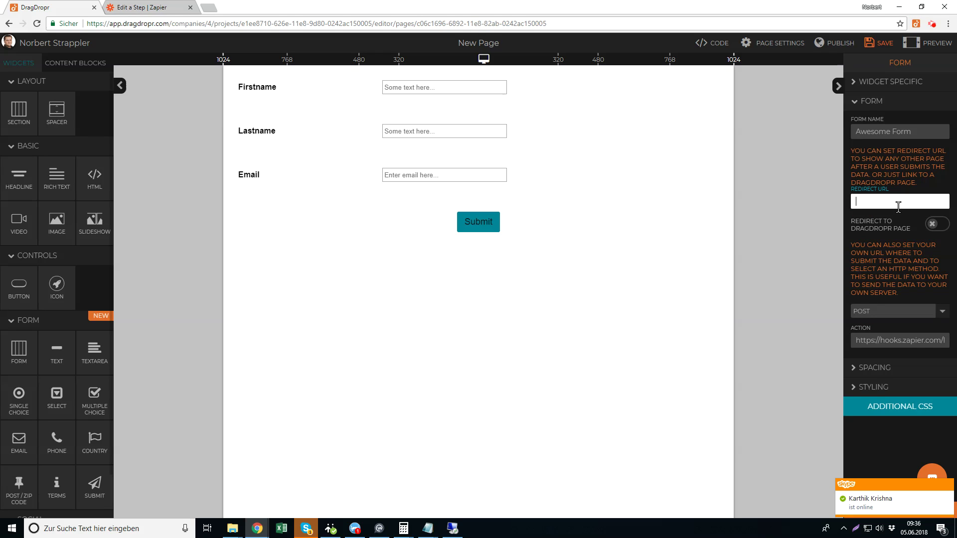
pyautogui.click(934, 225)
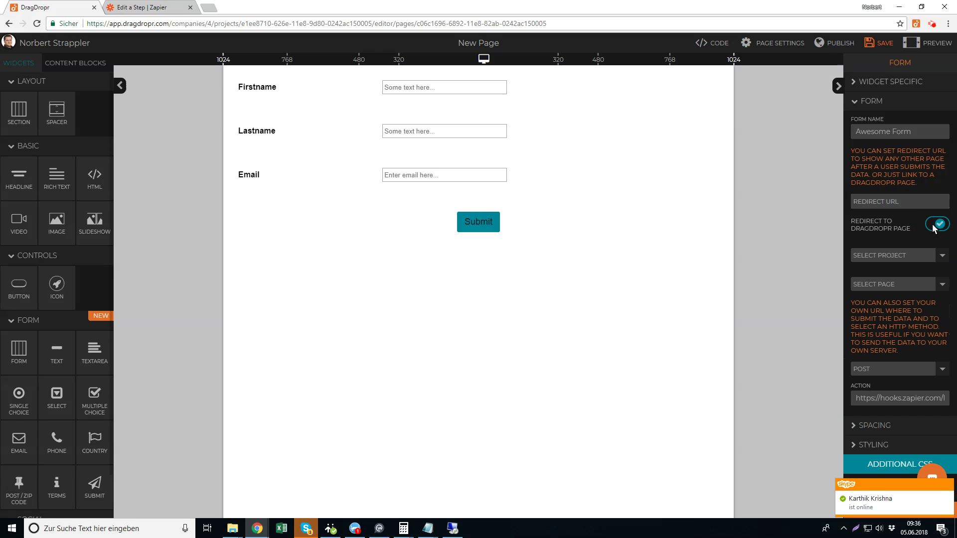
pyautogui.click(920, 256)
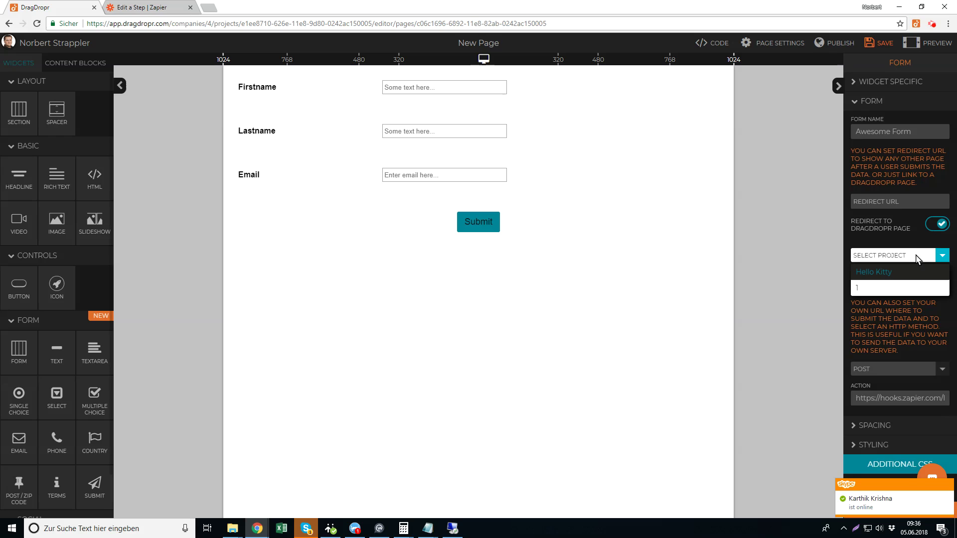
pyautogui.click(920, 256)
pyautogui.click(902, 283)
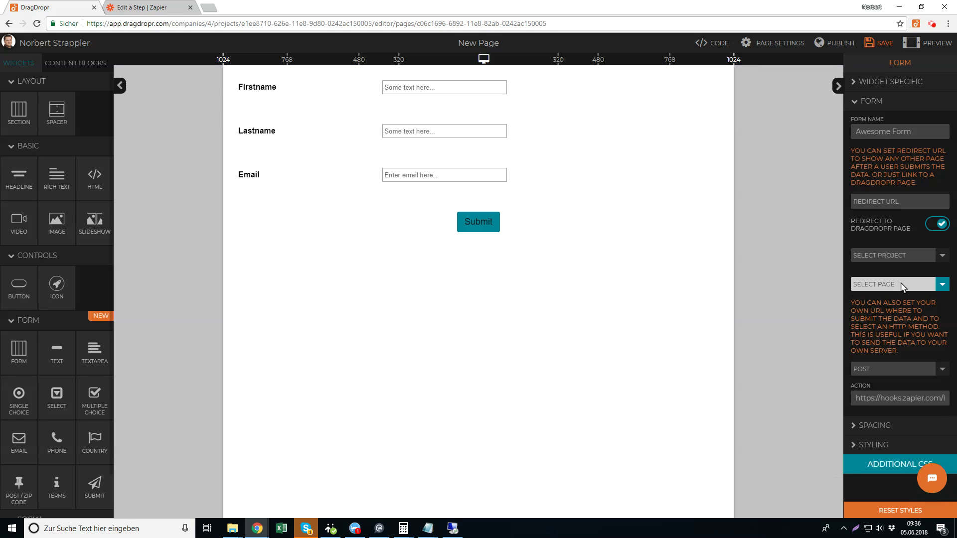
pyautogui.click(932, 227)
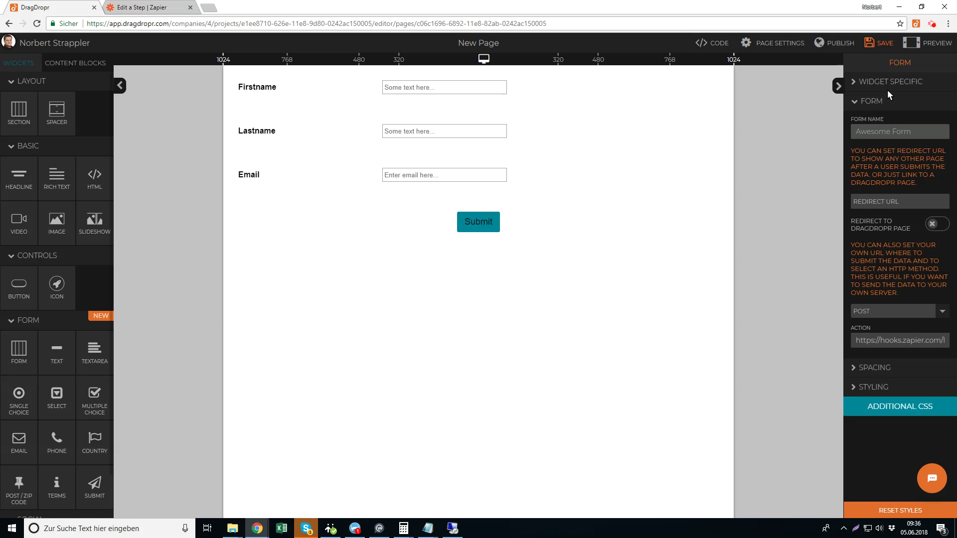
pyautogui.click(877, 43)
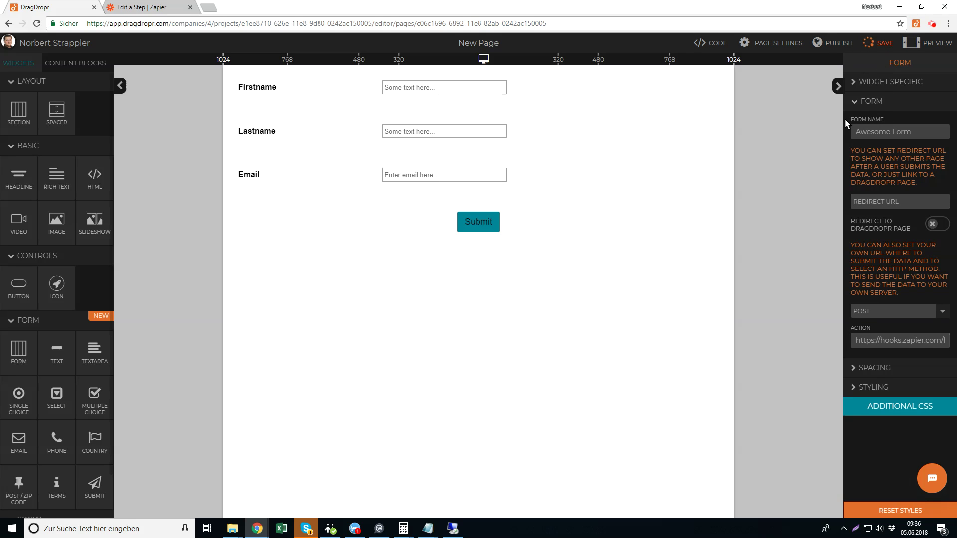
# Publish the page and open its shareable link in a new tab
pyautogui.click(837, 43)
pyautogui.click(600, 192)
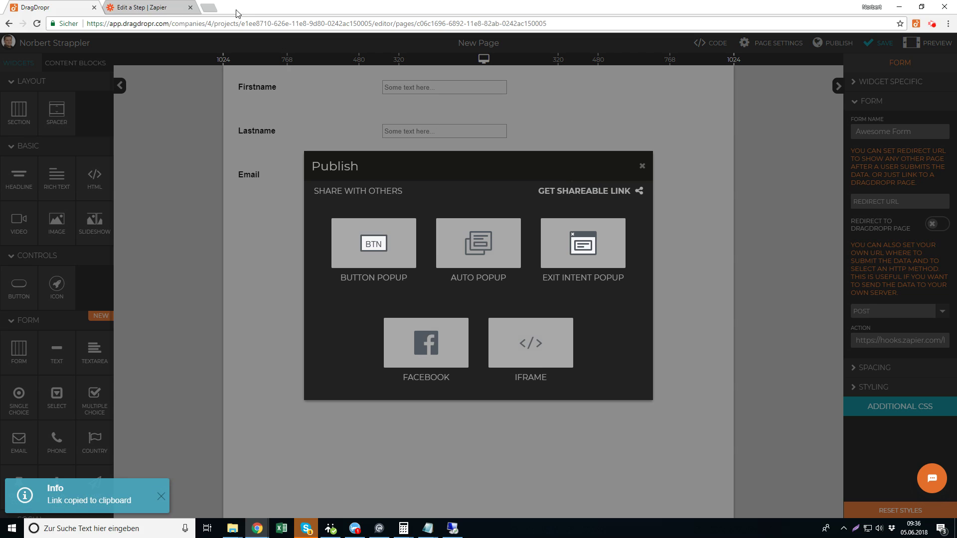
pyautogui.click(215, 8)
pyautogui.hotkey('ctrl', 'v')
pyautogui.press('Return')
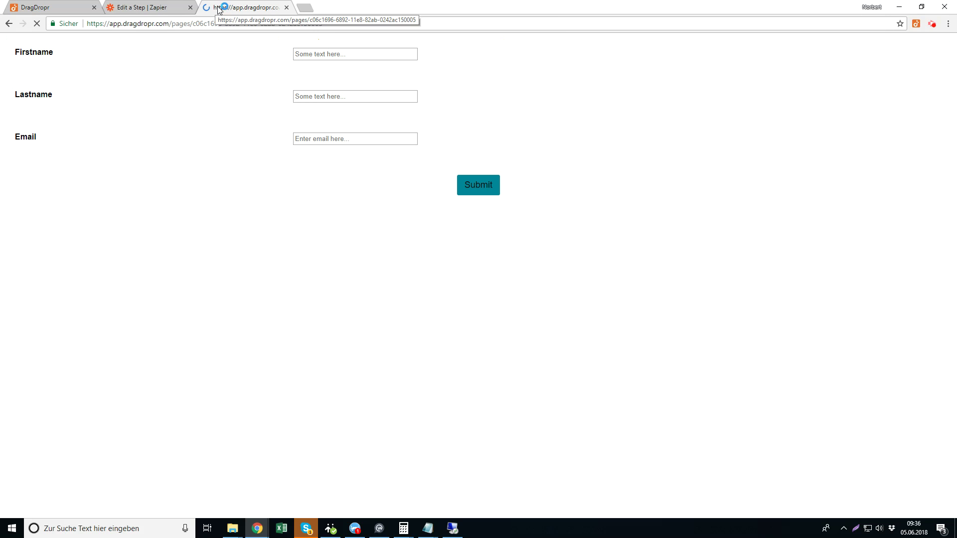
# Fill the published form with a test first name, last name and email address
pyautogui.click(321, 54)
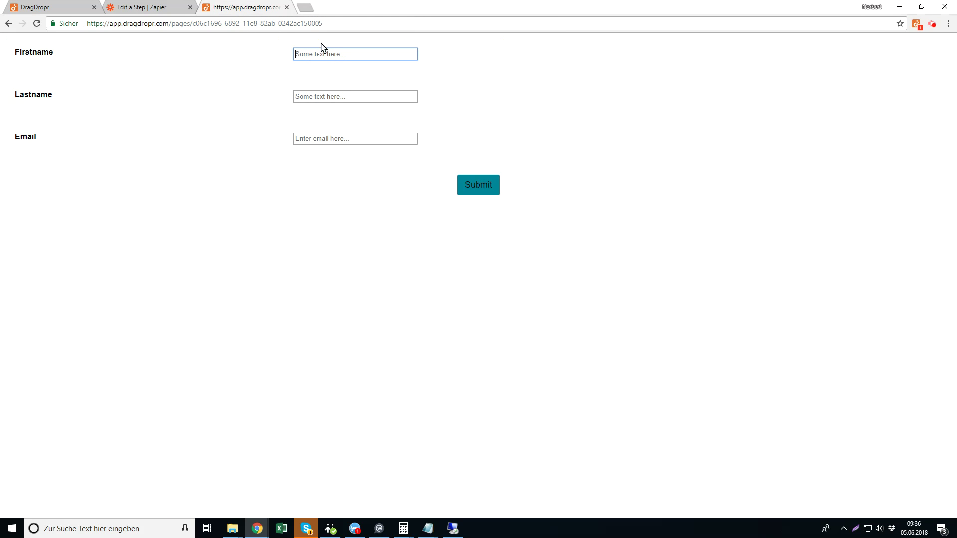
pyautogui.press('Tab')
pyautogui.press('Tab')
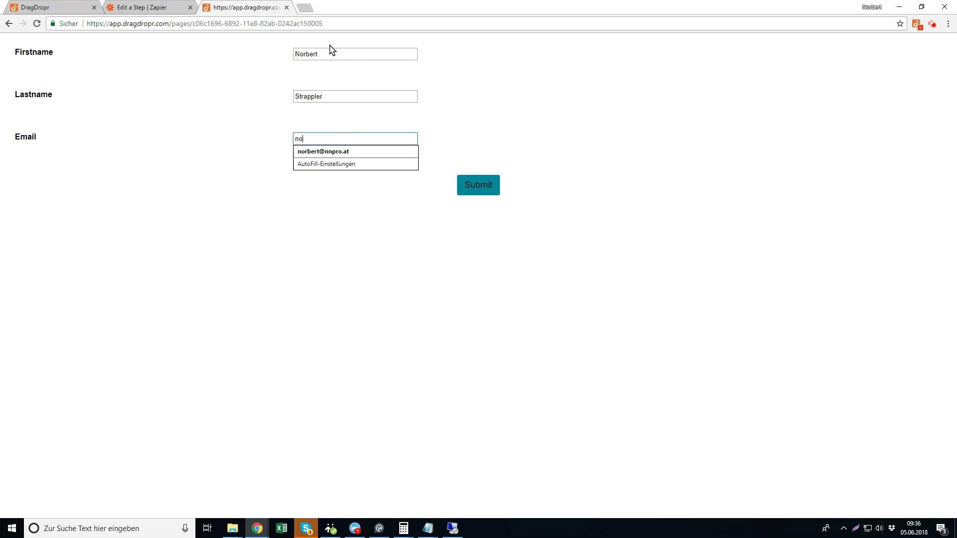
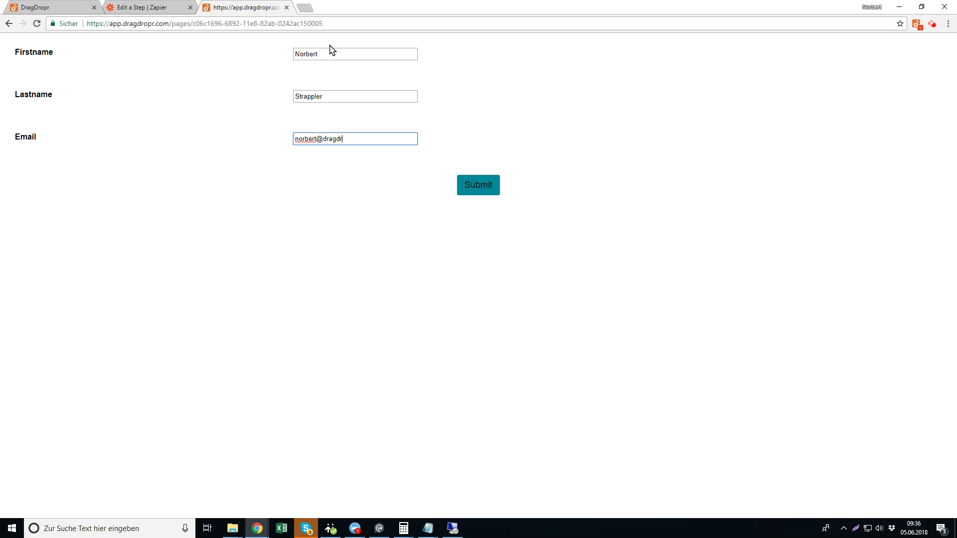
# Submit the test entry and highlight the 'success' status in the Zapier JSON response
pyautogui.click(471, 182)
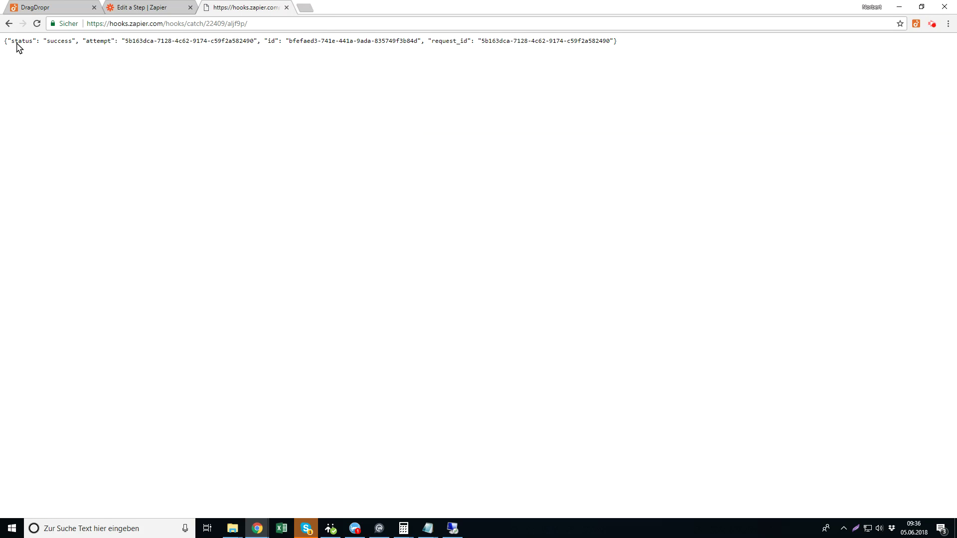
pyautogui.moveTo(15, 42); pyautogui.dragTo(371, 60)
pyautogui.doubleClick(60, 42)
# Confirm in Zapier that the test hook was sent, then continue after the test succeeds
pyautogui.click(150, 9)
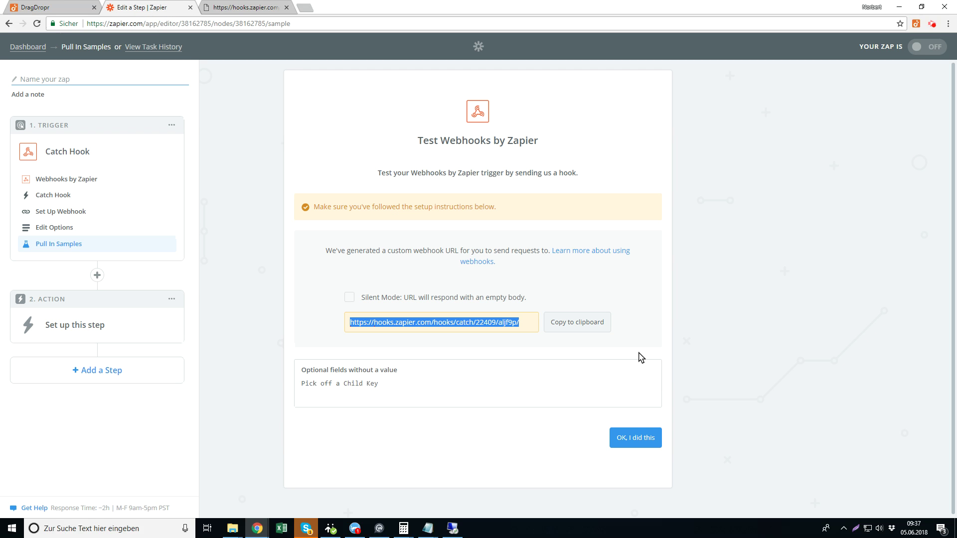
pyautogui.click(637, 439)
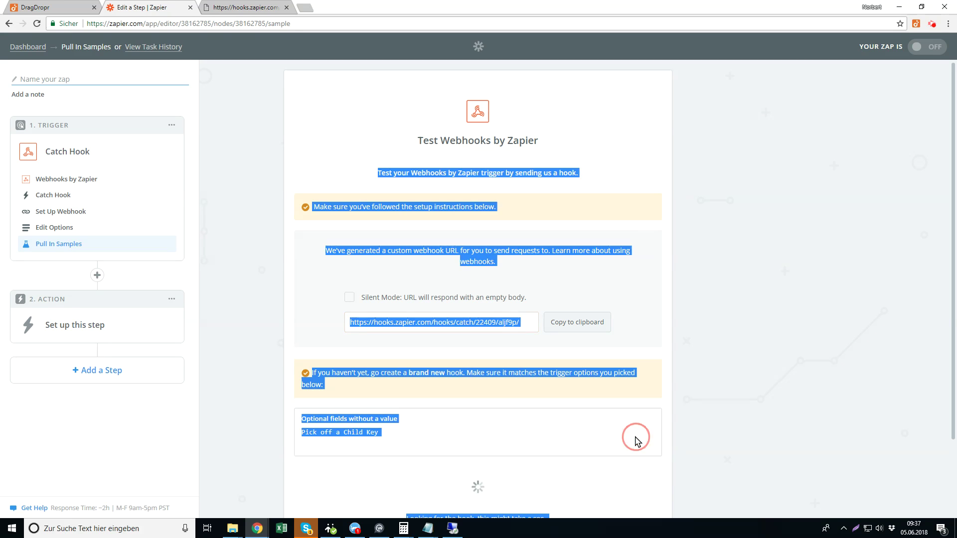
pyautogui.click(677, 357)
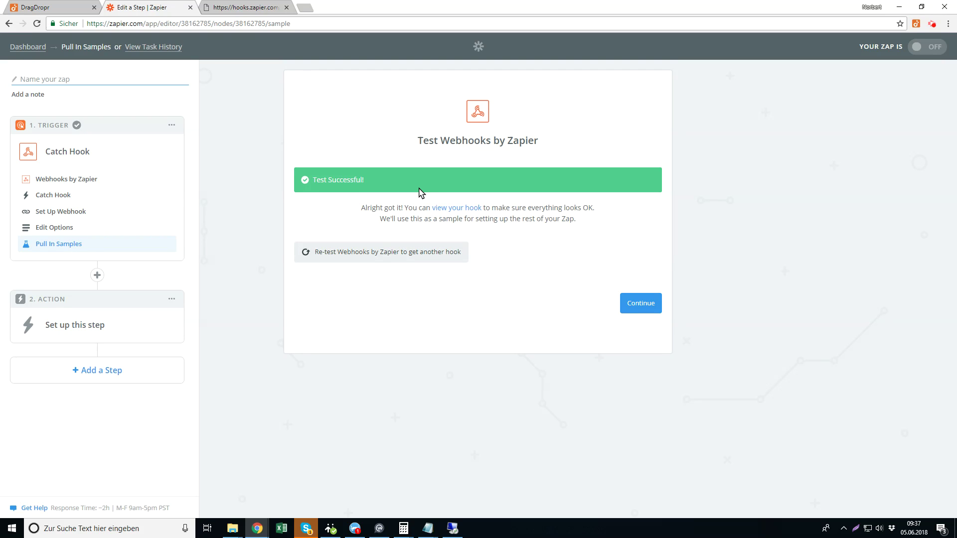
pyautogui.click(643, 305)
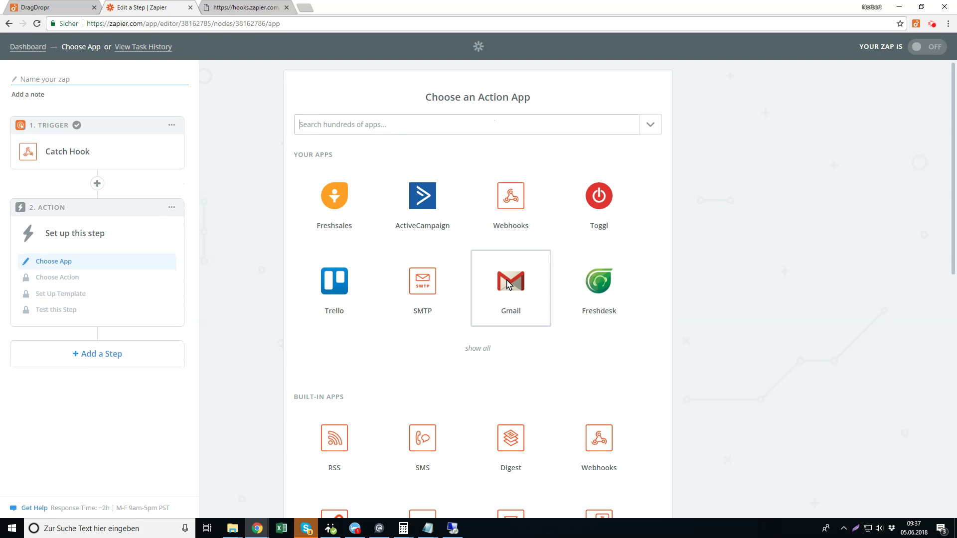
# Set the action to Gmail Send Email using the first connected Gmail account
pyautogui.click(508, 285)
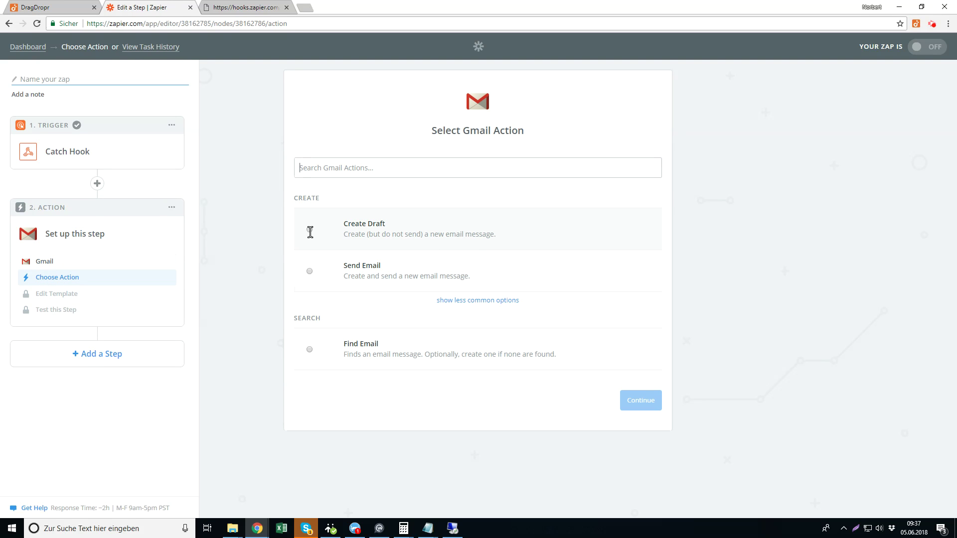
pyautogui.click(310, 270)
pyautogui.click(629, 402)
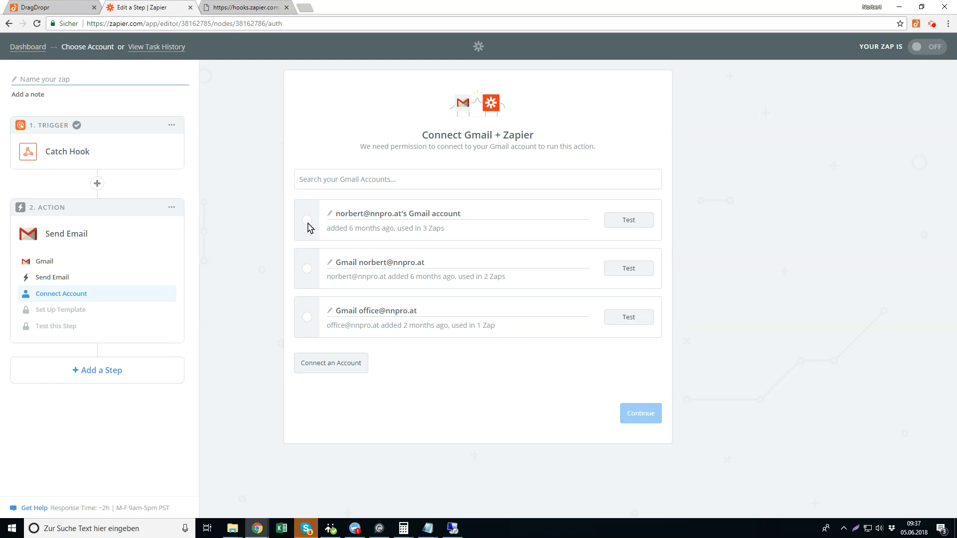
pyautogui.click(308, 223)
pyautogui.click(644, 416)
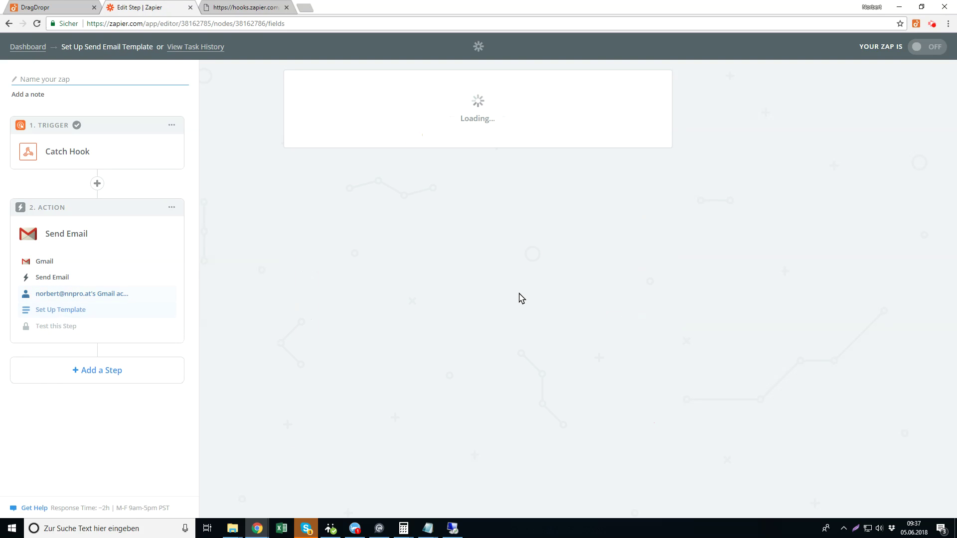
# Map the email's To field to Step 1's Form Email value
pyautogui.scroll(-3, 449, 297)
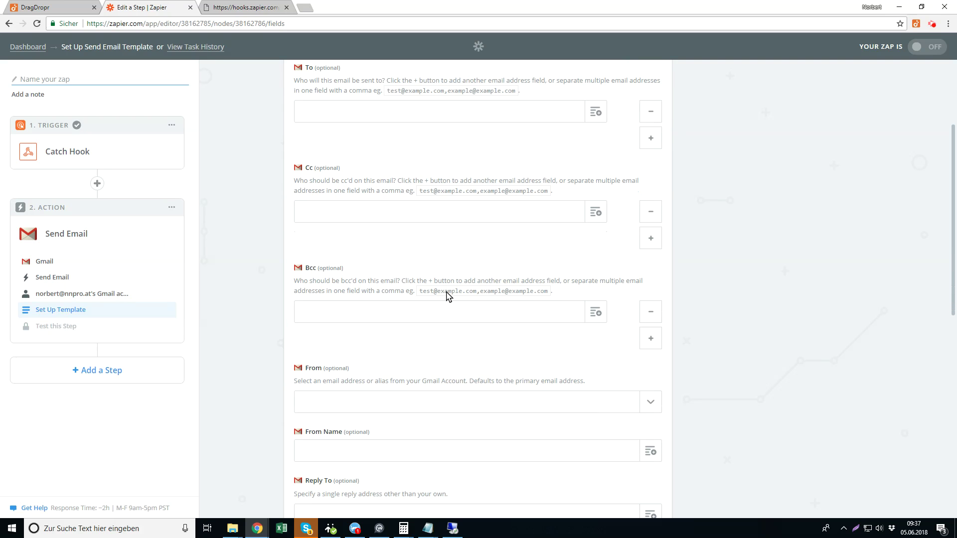
pyautogui.scroll(3, 447, 295)
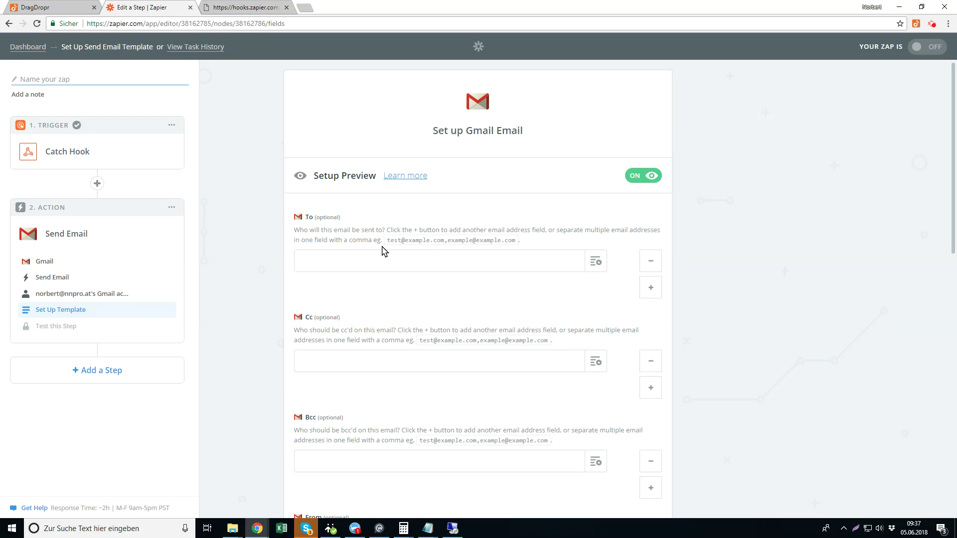
pyautogui.click(595, 262)
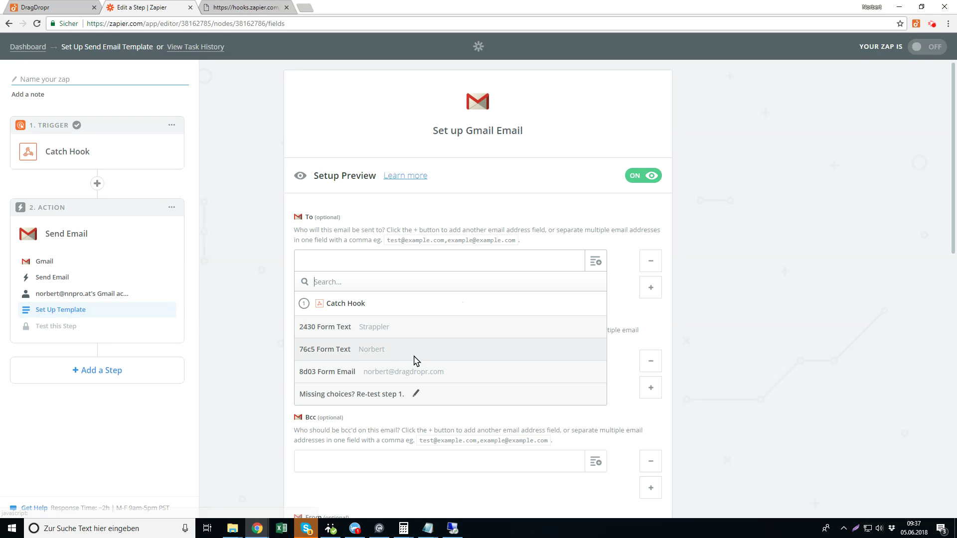
pyautogui.click(381, 373)
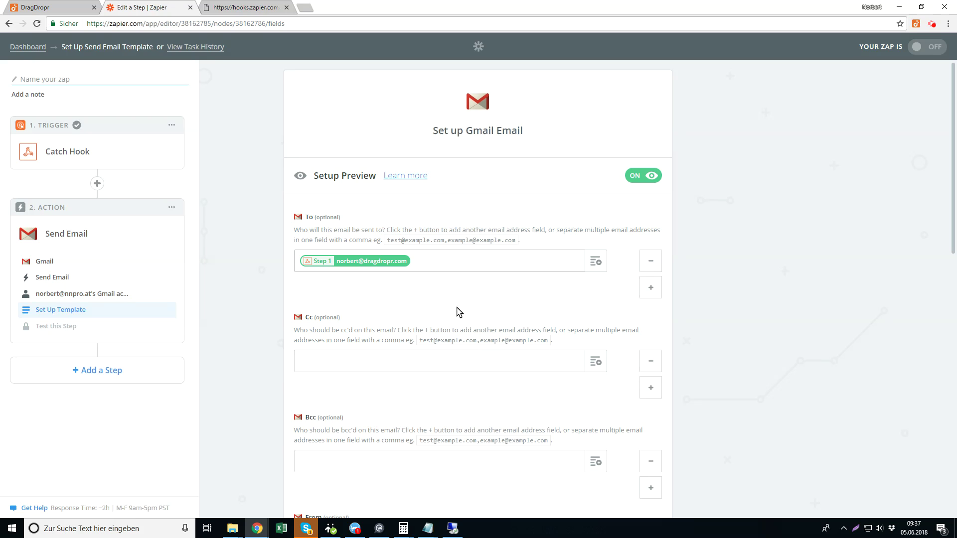
pyautogui.scroll(-4, 446, 341)
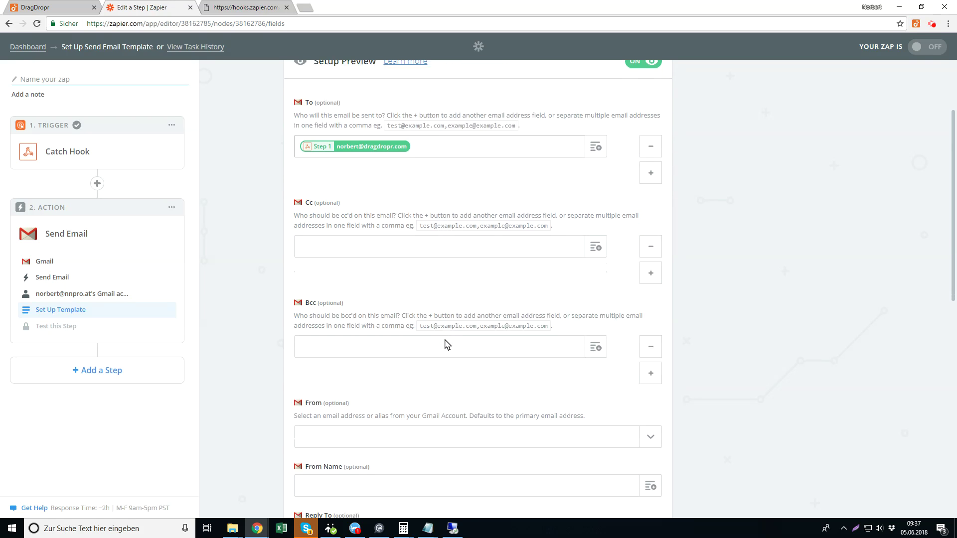